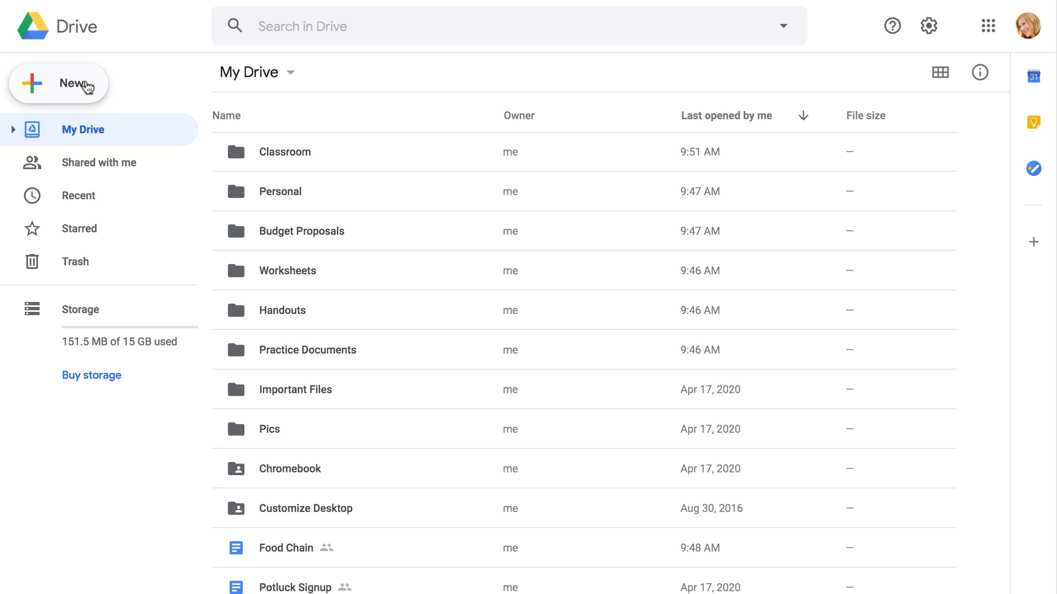
# Step: Create a blank Google Form from Drive's New > More menu
pyautogui.click(86, 85)
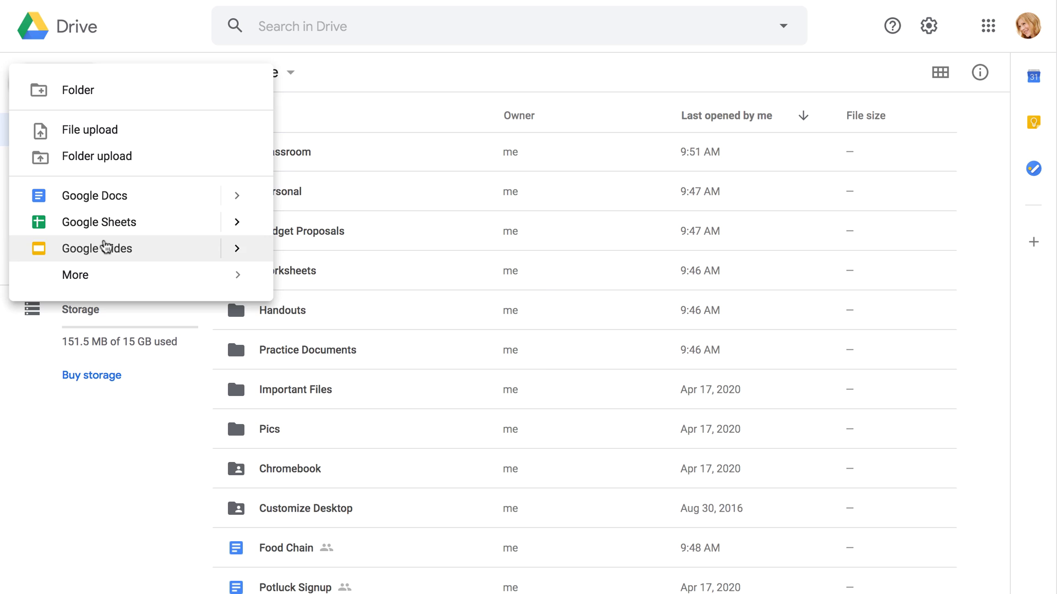
pyautogui.moveTo(124, 276)
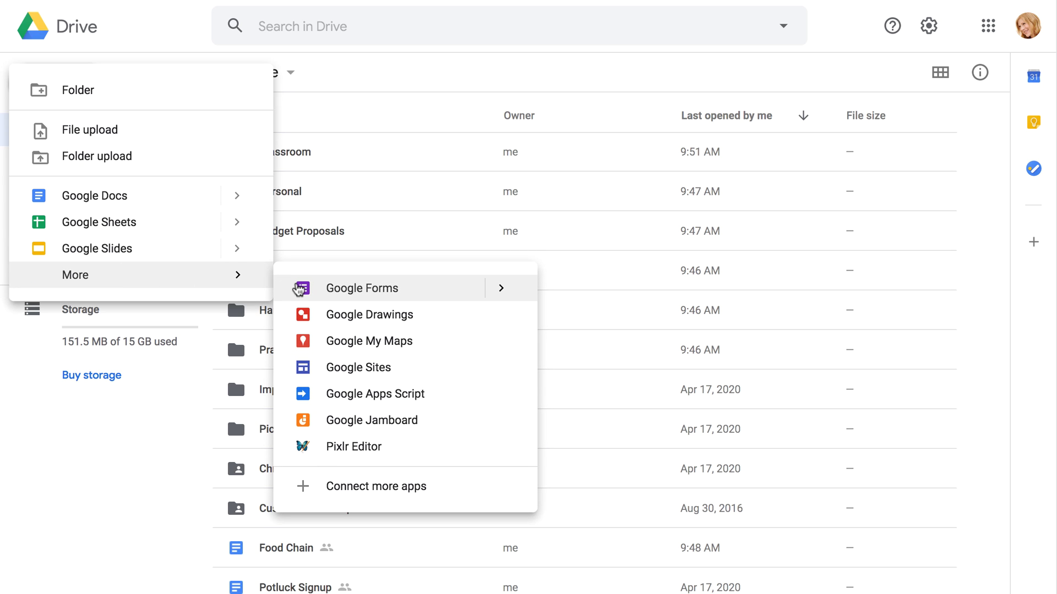
pyautogui.click(301, 288)
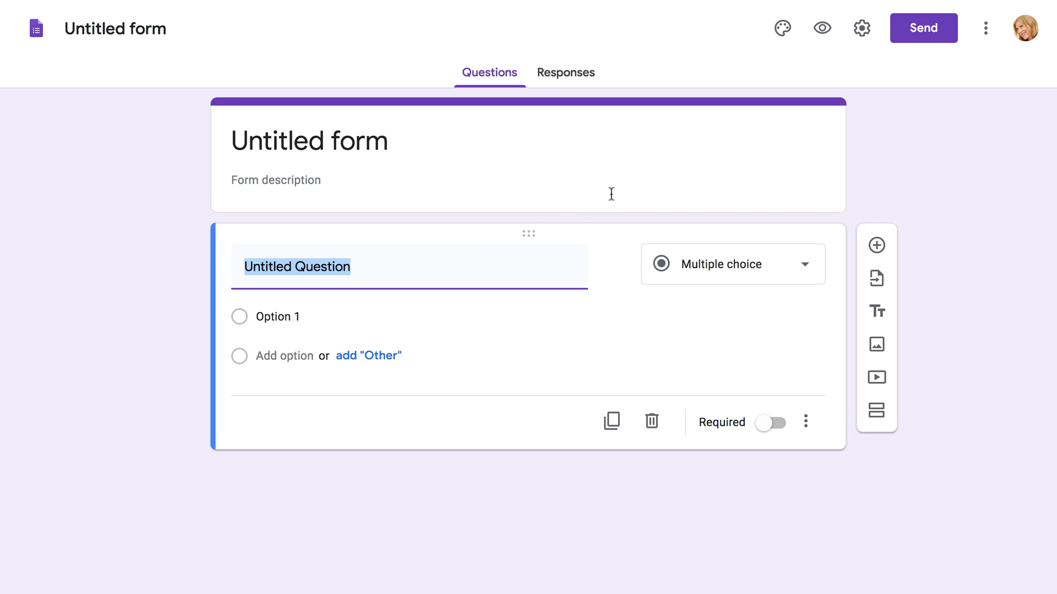
# Step: Turn on 'Make this a quiz' in the form's Quizzes settings
pyautogui.click(862, 29)
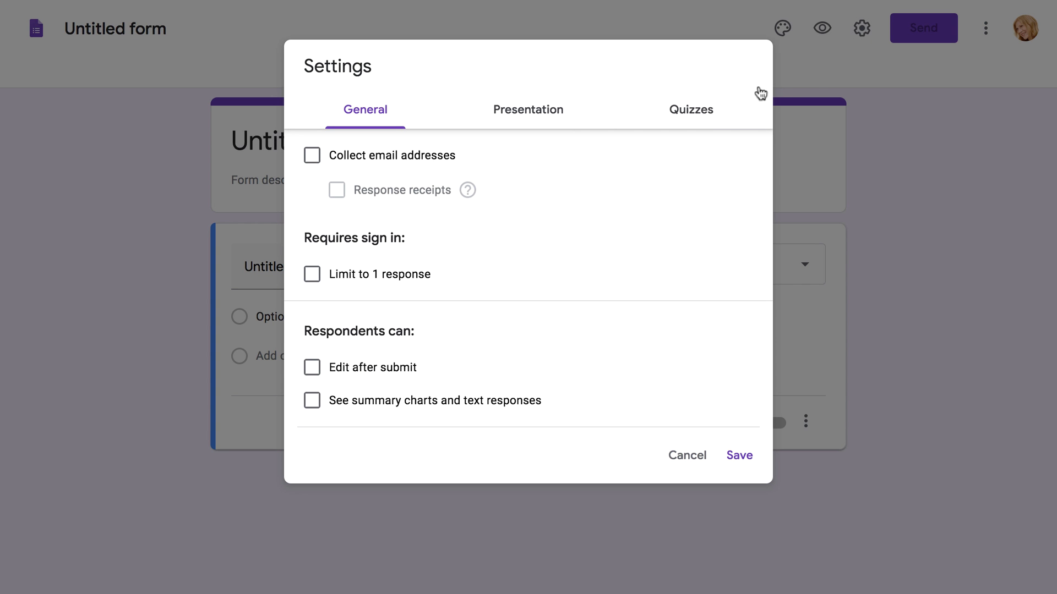
pyautogui.click(697, 113)
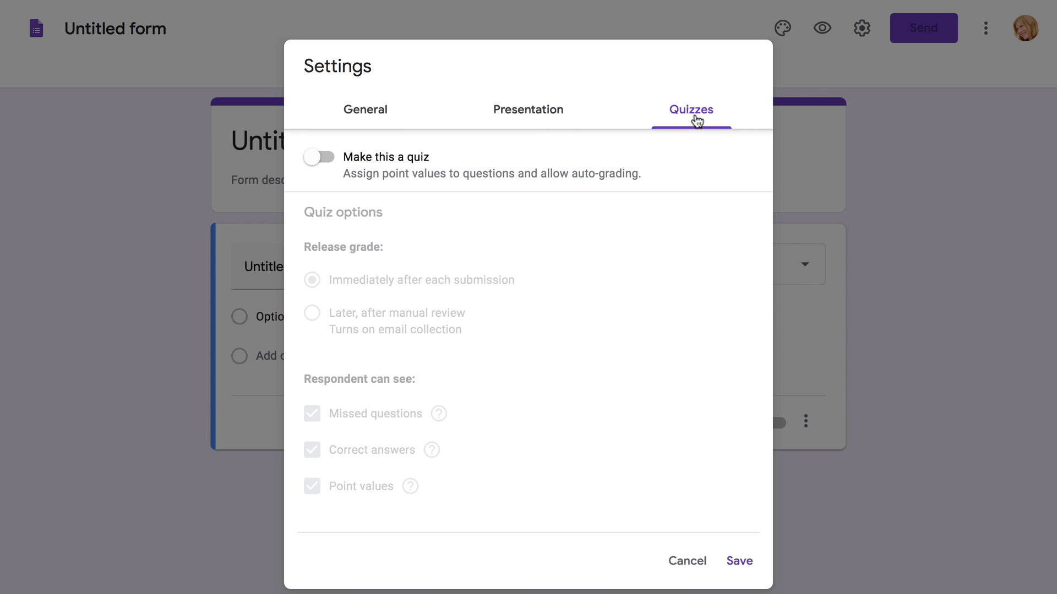
pyautogui.click(324, 158)
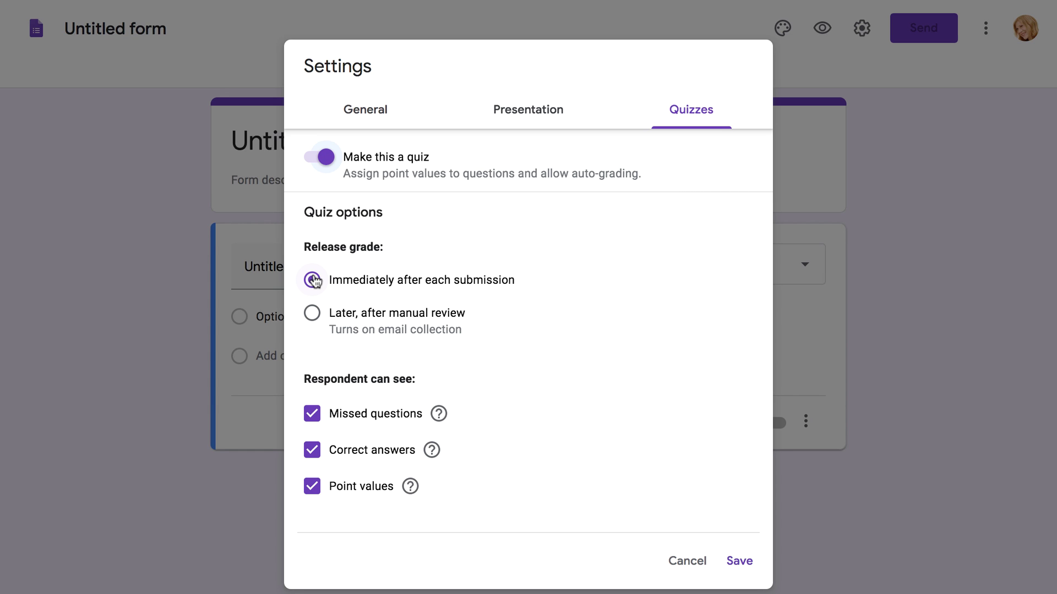
# Step: Set Release grade to 'Later, after manual review'
pyautogui.click(312, 313)
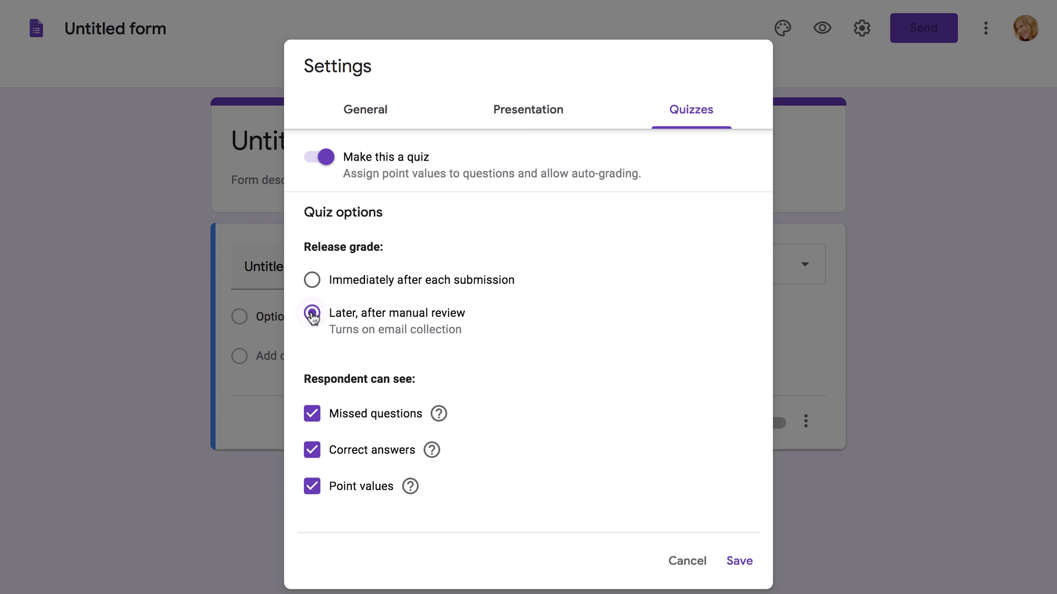
# Step: Save settings, title the form 'Water Pollution Quiz', and key Sulfur dioxide as correct
pyautogui.click(746, 563)
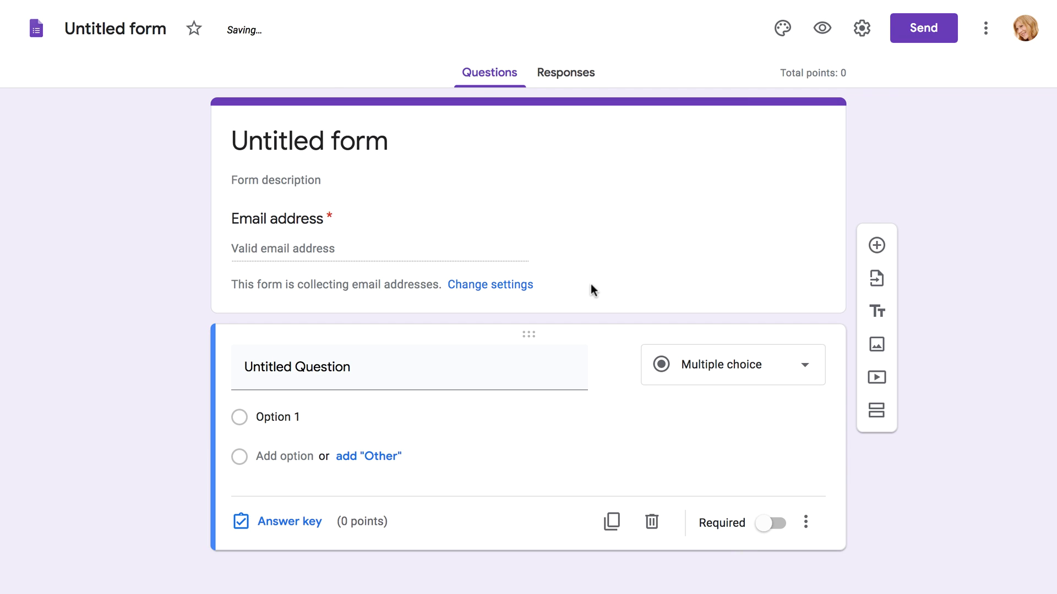
pyautogui.click(410, 147)
pyautogui.write('Water ')
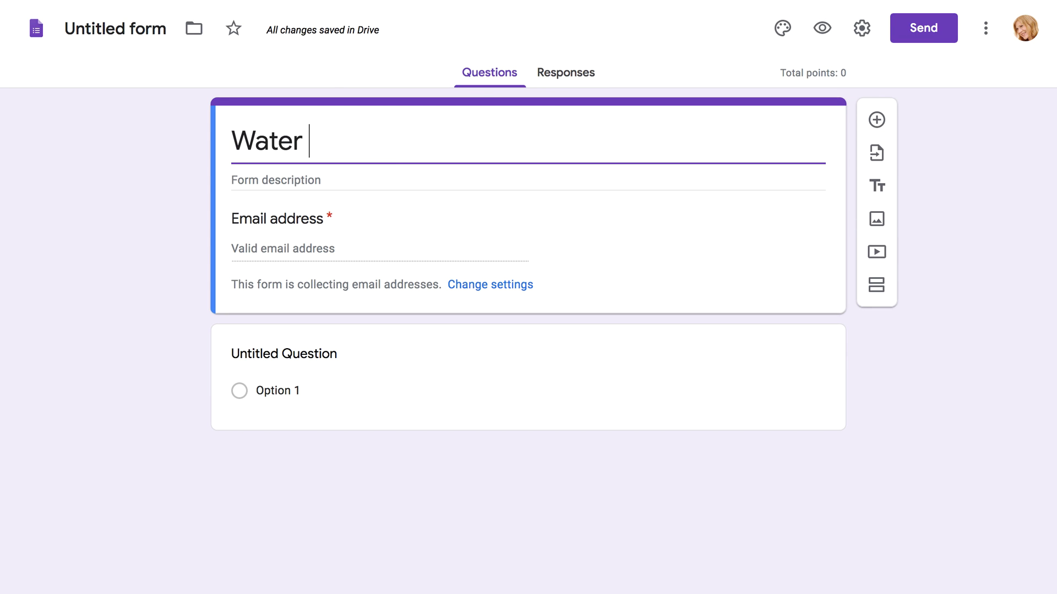
pyautogui.write('Pollution Quiz')
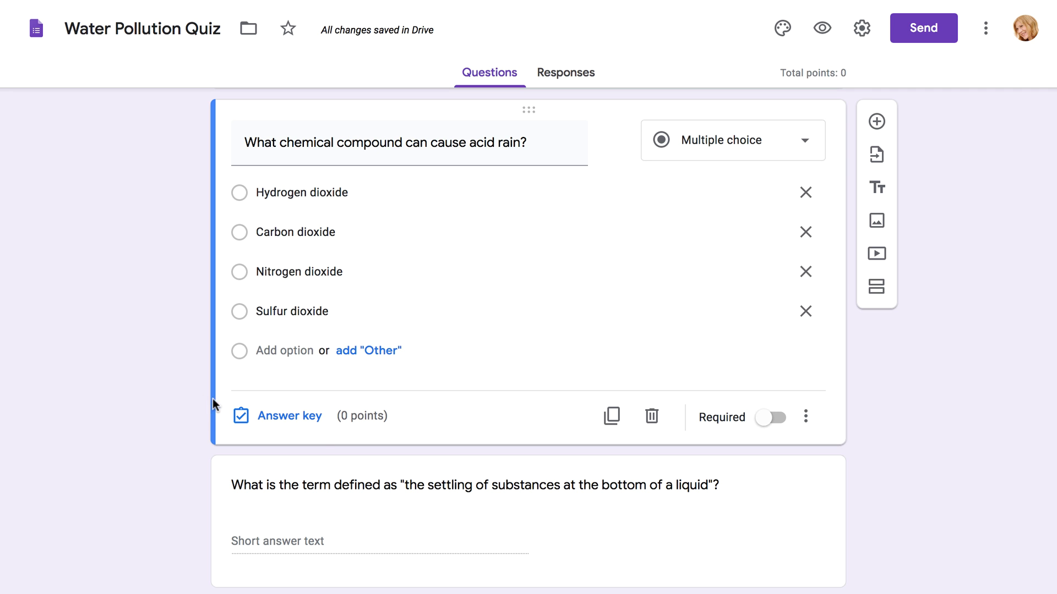
pyautogui.click(241, 416)
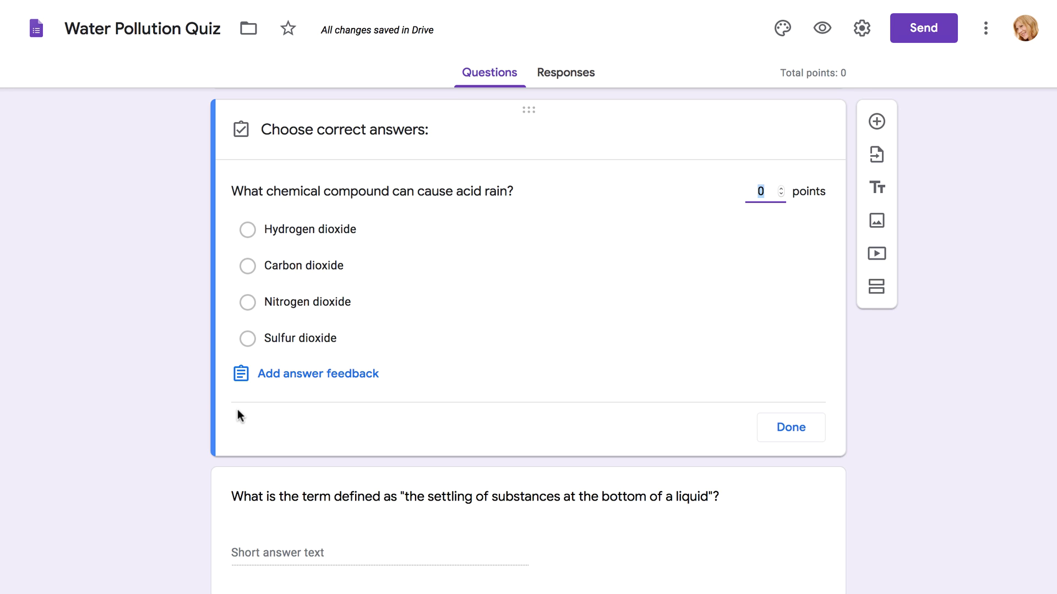
pyautogui.click(248, 339)
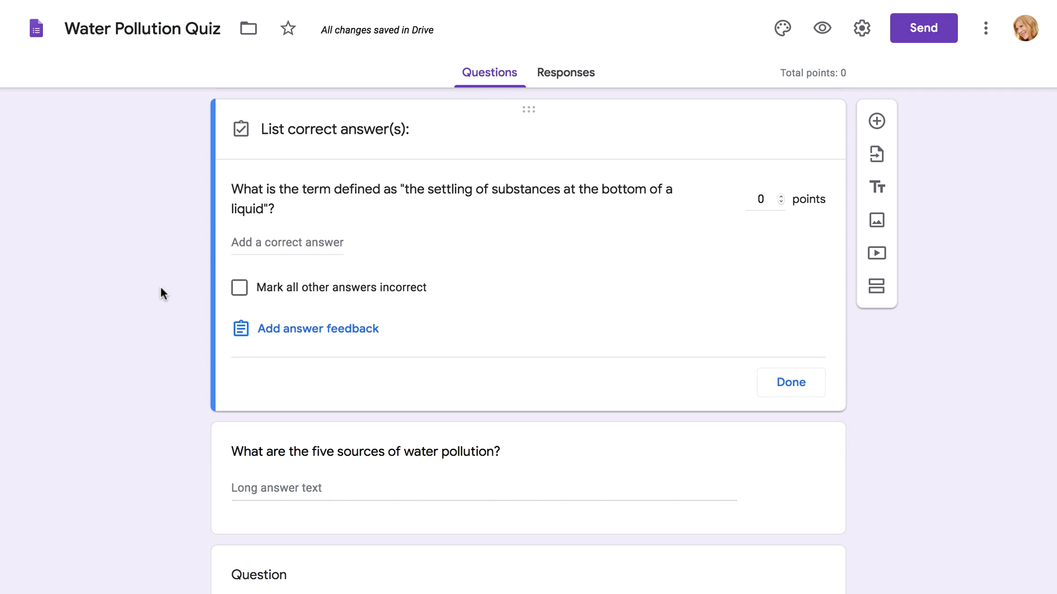
# Step: Add Sedimentation and Sediment as correct answers in the short-answer question's answer key
pyautogui.click(243, 249)
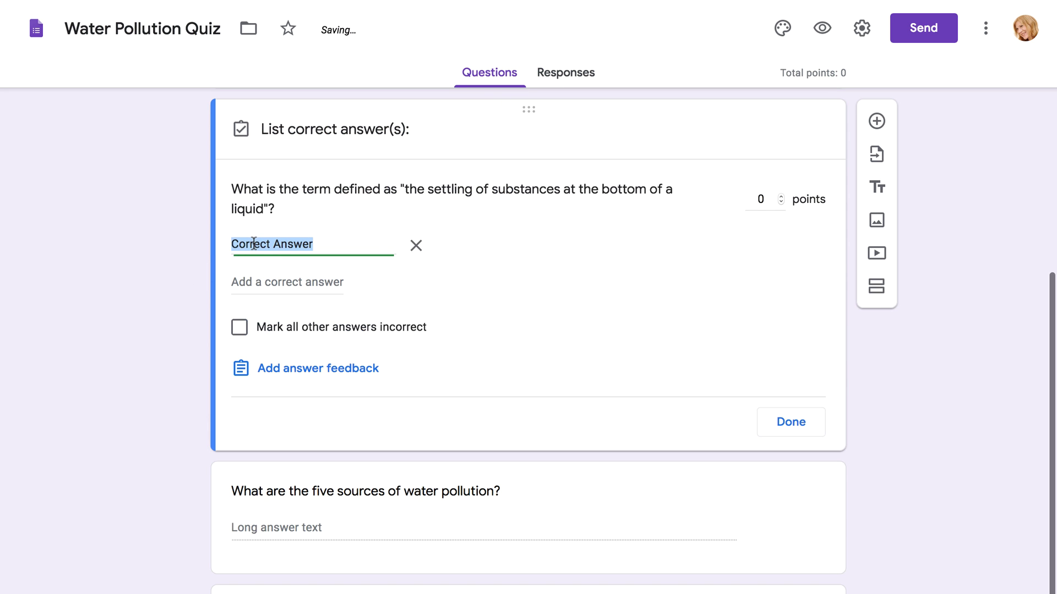
pyautogui.write('Sedimentation')
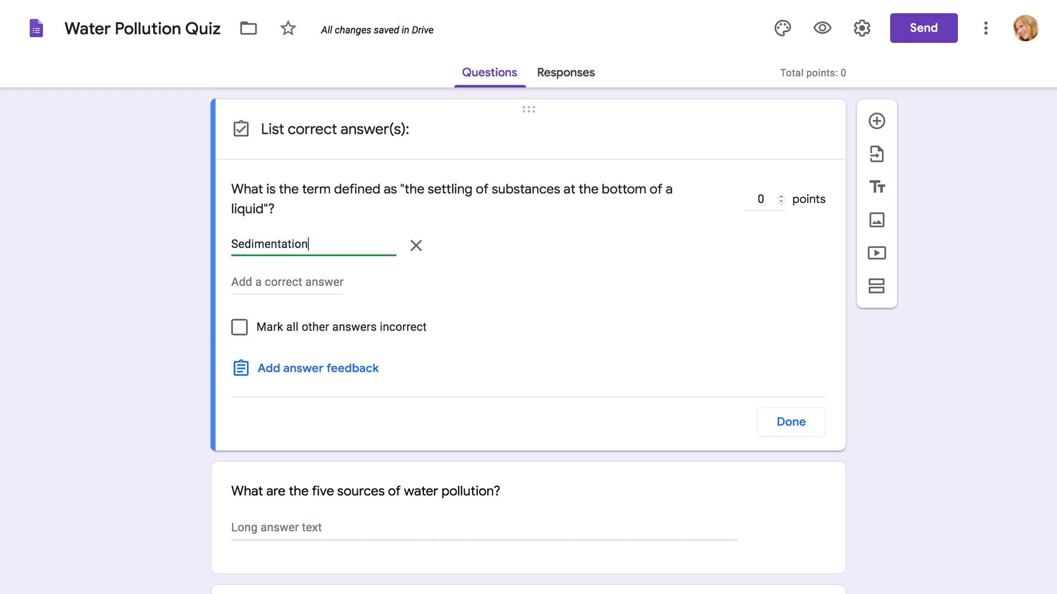
pyautogui.press('Return')
pyautogui.write('Sediment')
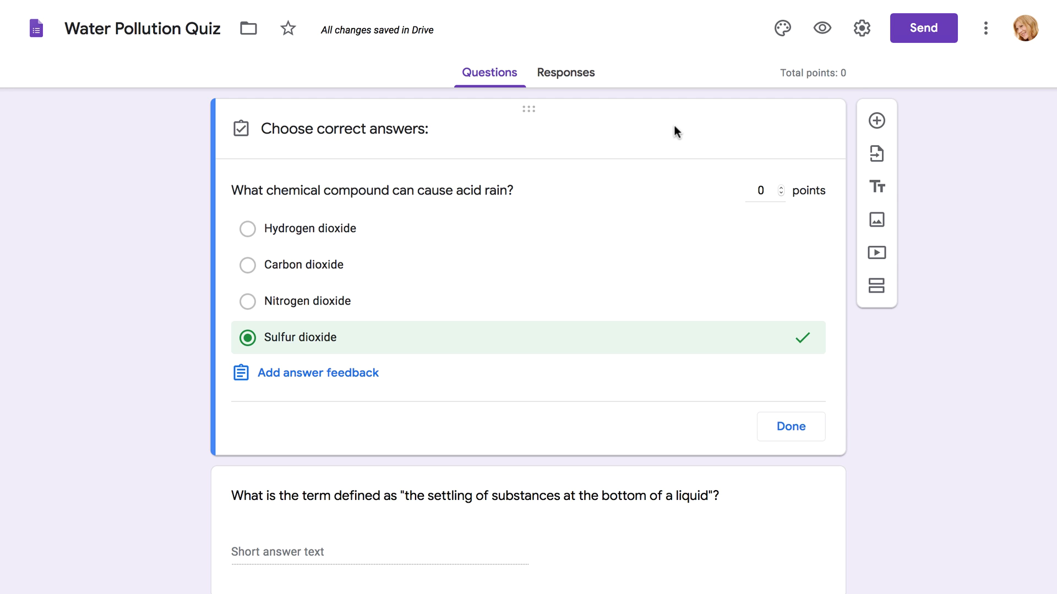
# Step: Give the acid-rain question 10 points, then preview the quiz
pyautogui.click(780, 188)
pyautogui.click(780, 187)
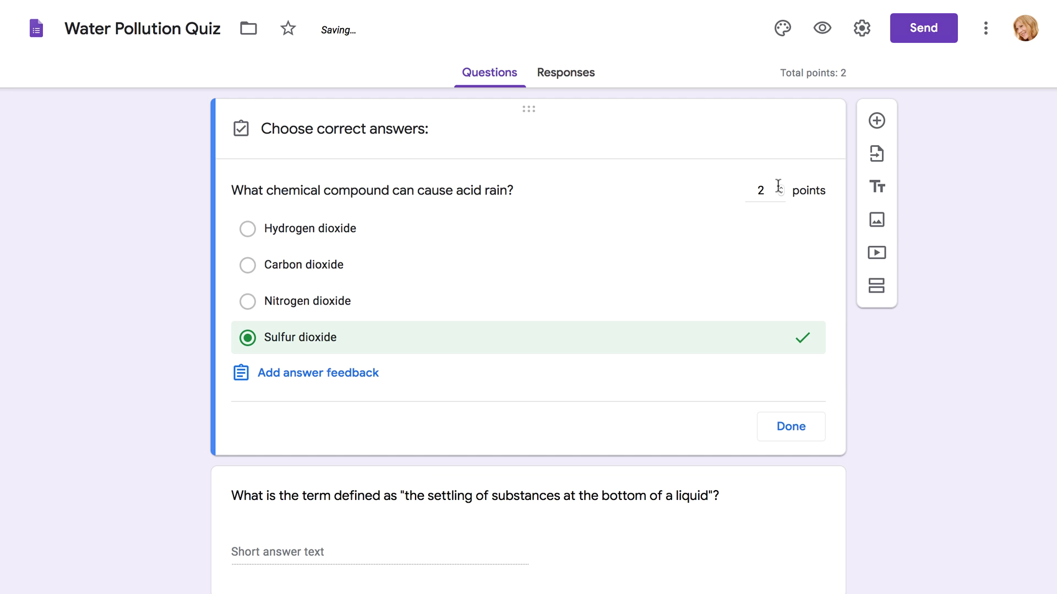
pyautogui.doubleClick(771, 189)
pyautogui.write('10')
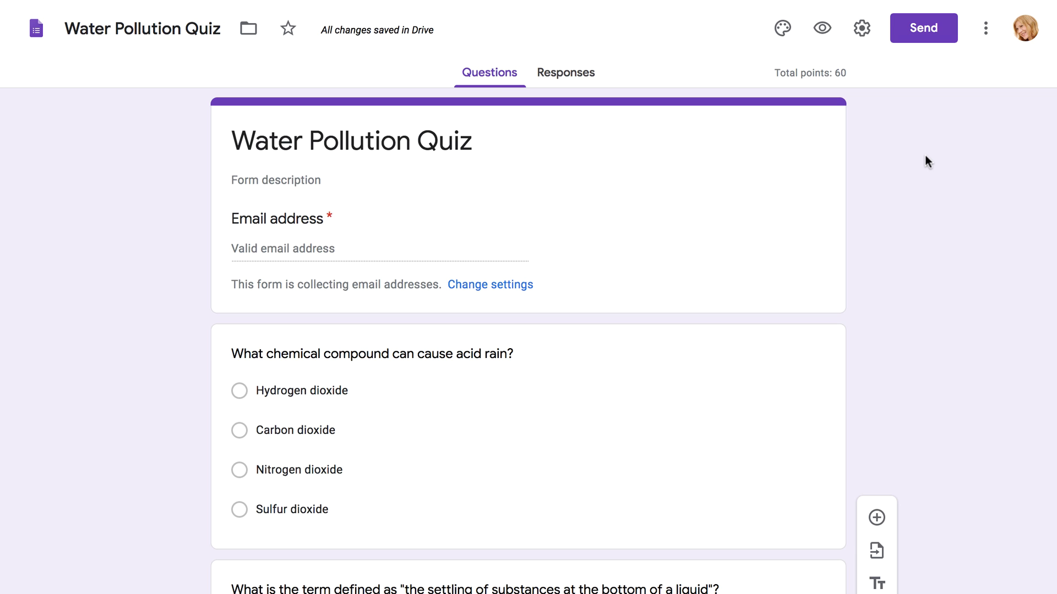
pyautogui.click(817, 34)
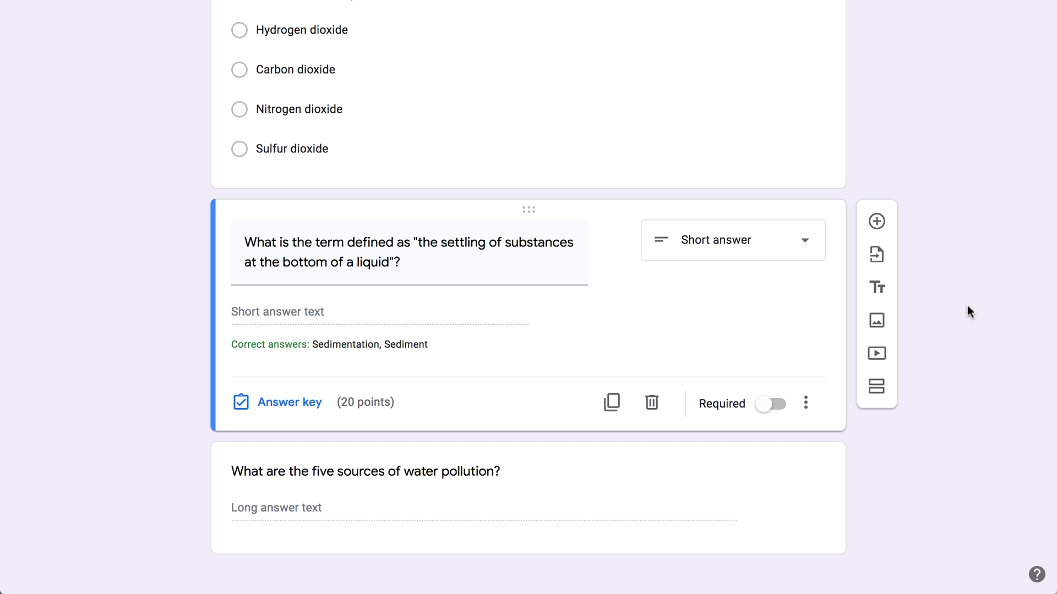
# Step: Add a section titled 'Long Answers' and move the sedimentation question further down
pyautogui.click(878, 388)
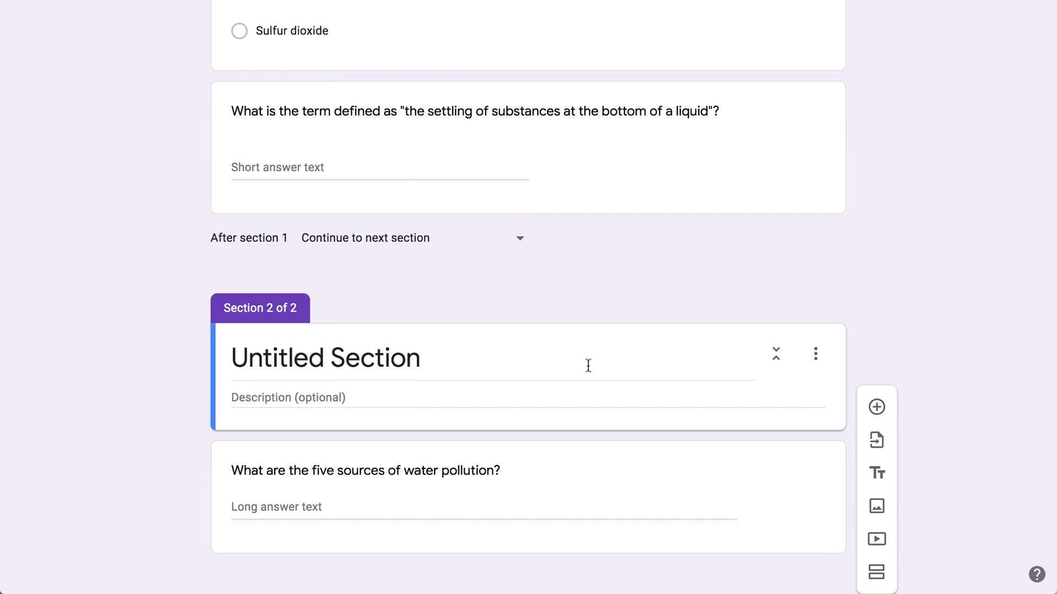
pyautogui.click(535, 364)
pyautogui.write('L')
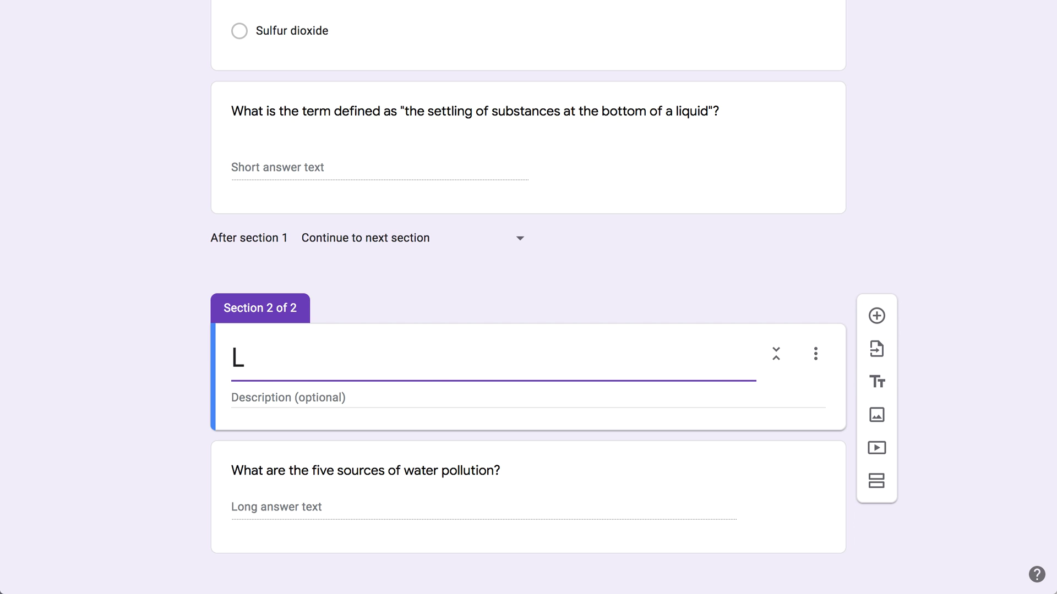
pyautogui.write('ong Answers')
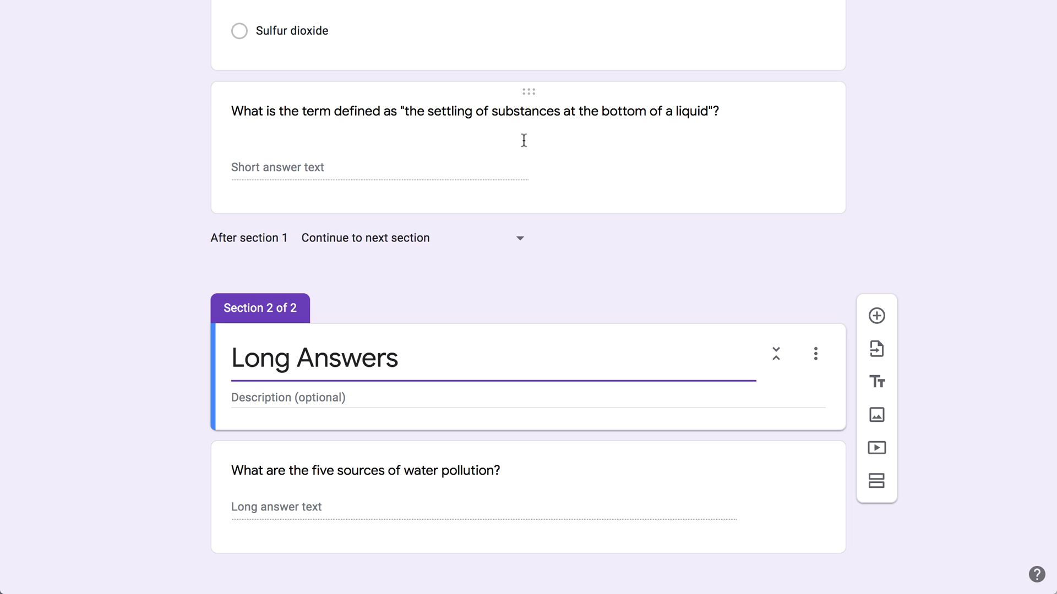
pyautogui.moveTo(526, 99); pyautogui.dragTo(517, 397)
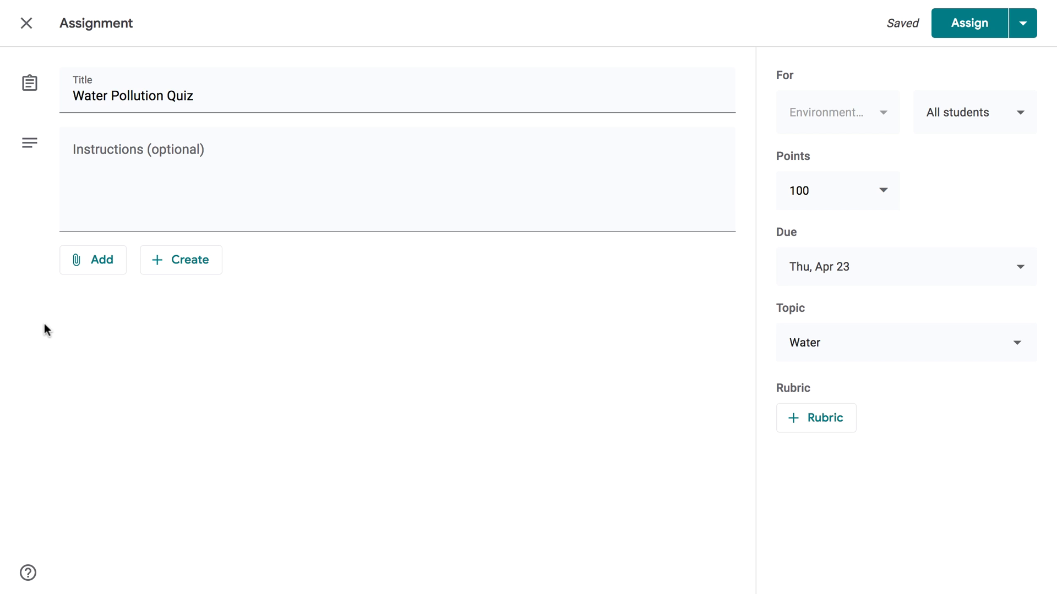
# Step: Attach the Water Pollution Quiz form from Google Drive and assign it
pyautogui.click(81, 268)
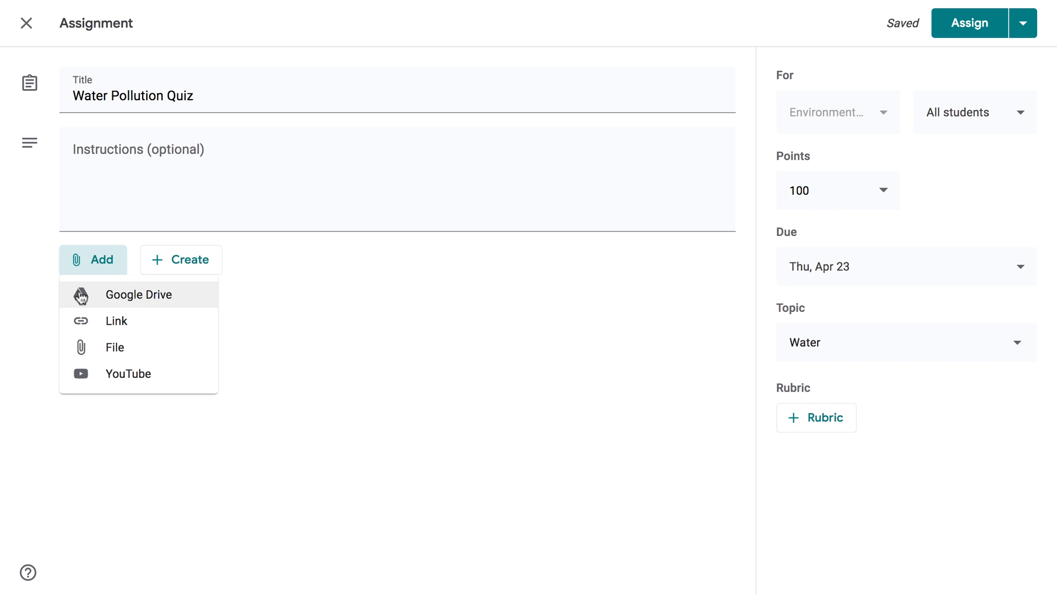
pyautogui.click(81, 296)
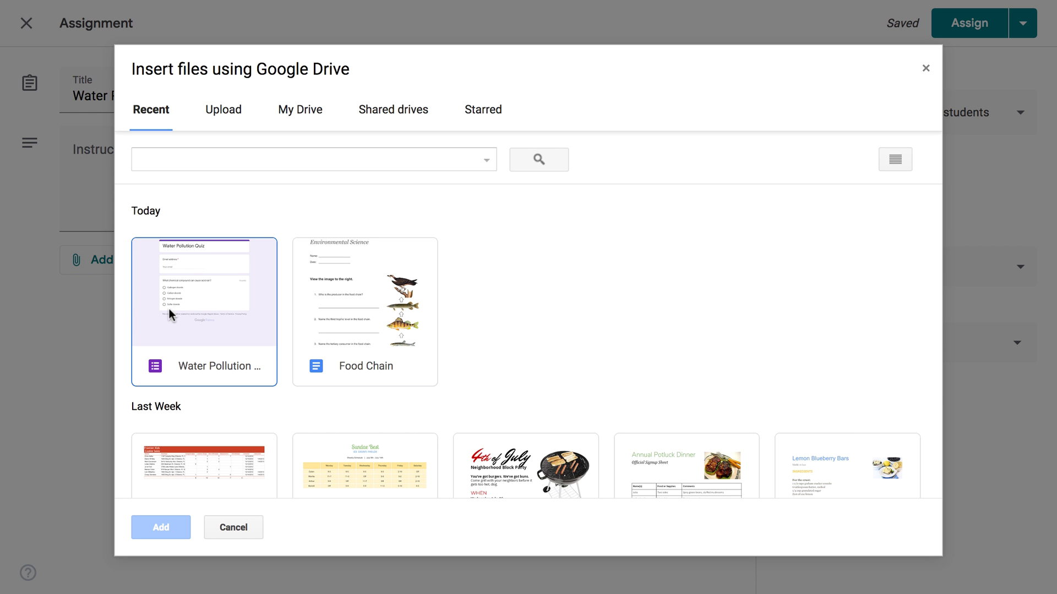
pyautogui.click(168, 308)
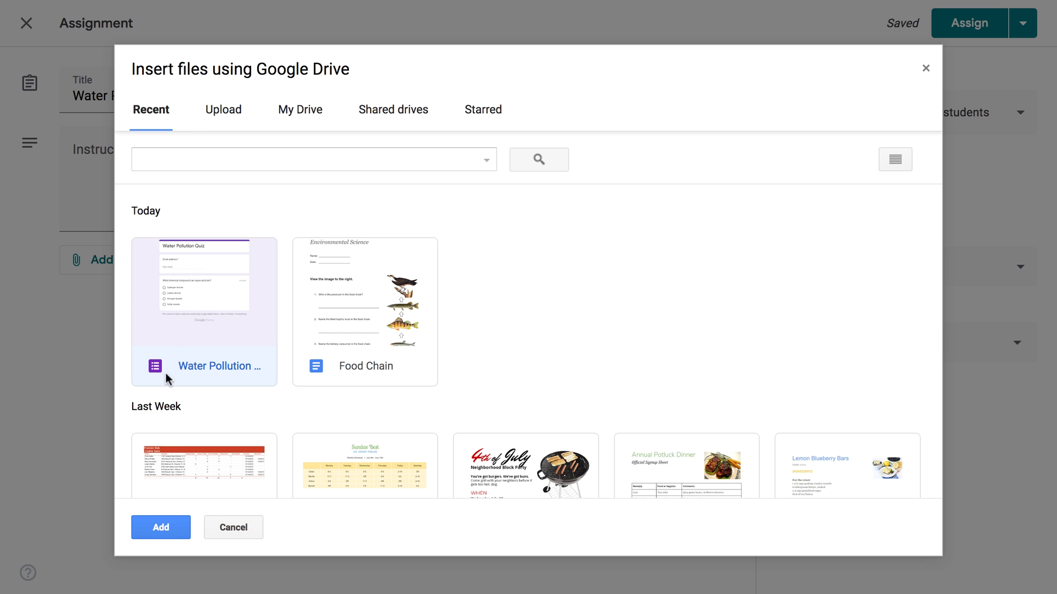
pyautogui.click(160, 527)
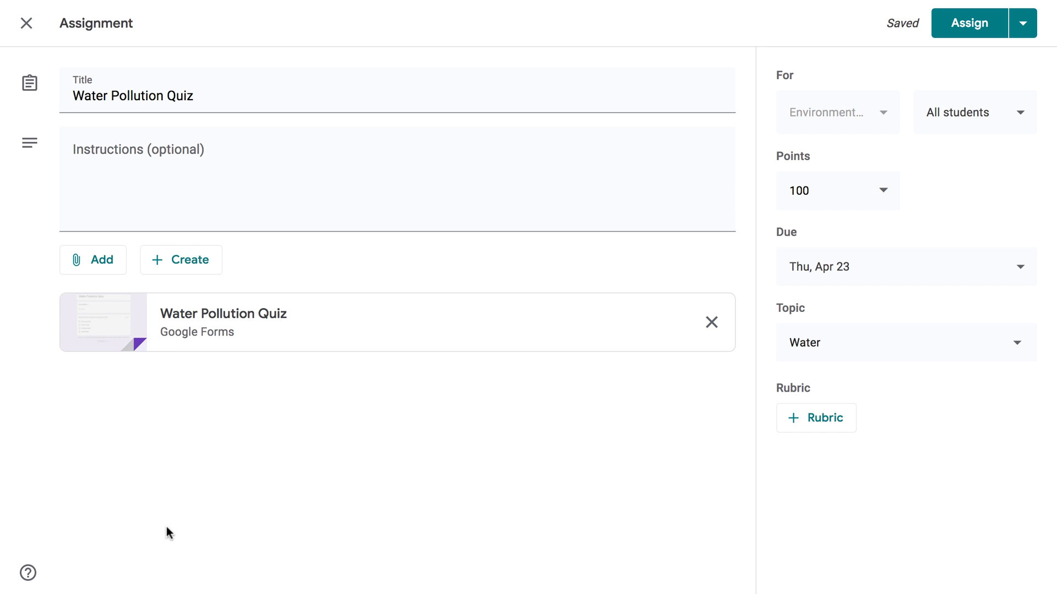
pyautogui.click(955, 34)
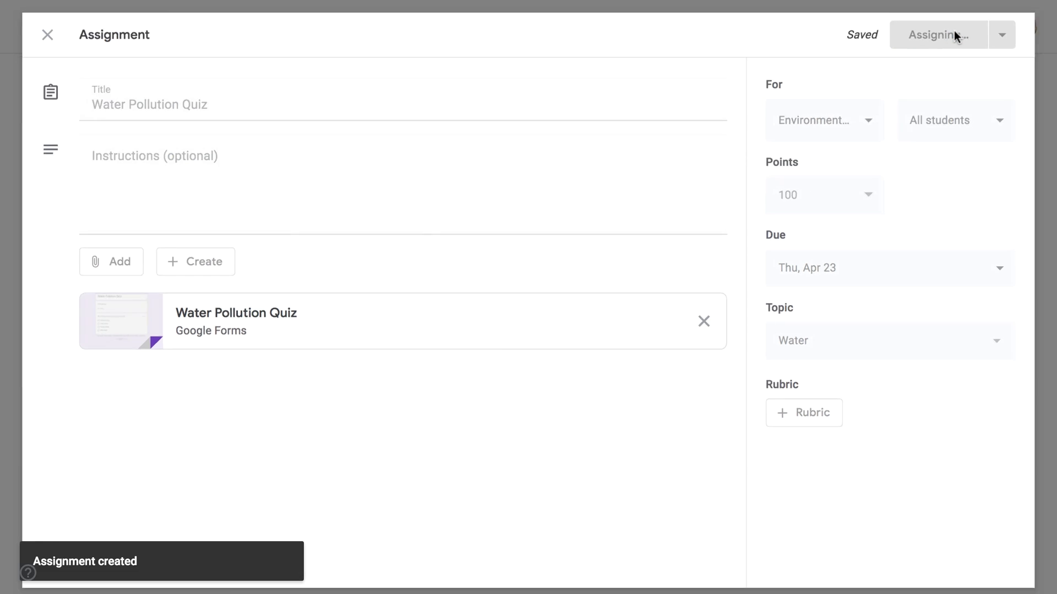